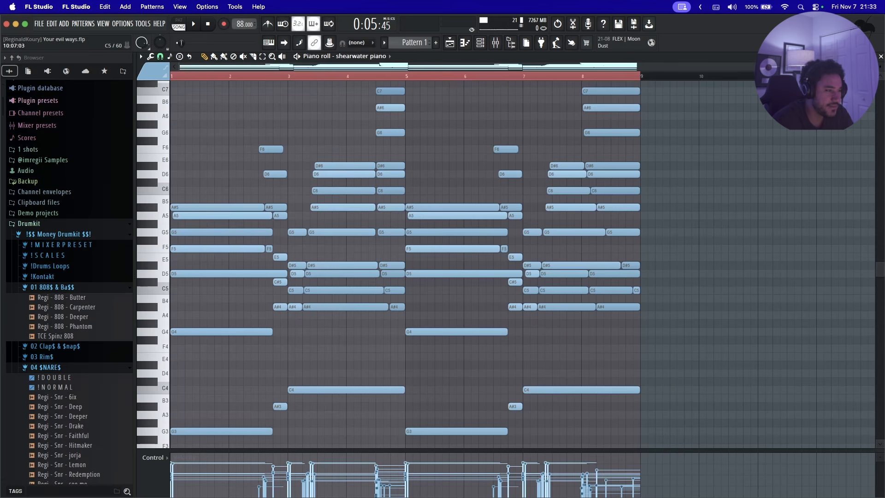
Step: Try slicing the upper piano chord at bar 4 and strumming the cut notes with the Strumizer's start-time strength
scroll(691, 286, "down", 3)
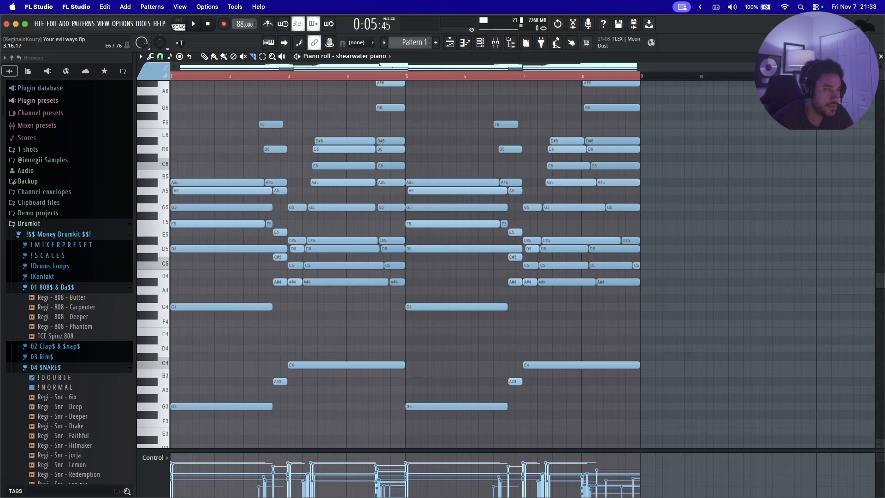
left_click_drag(338, 139, 346, 224)
key("alt+s")
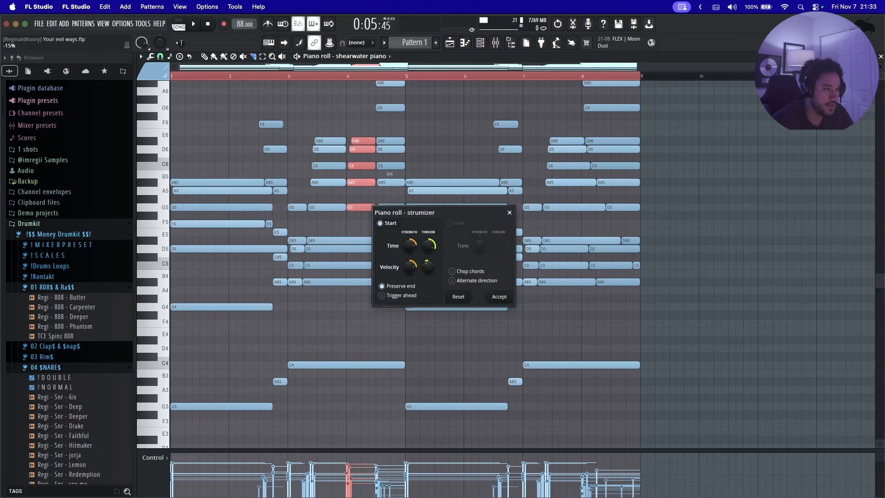
left_click_drag(409, 245, 410, 241)
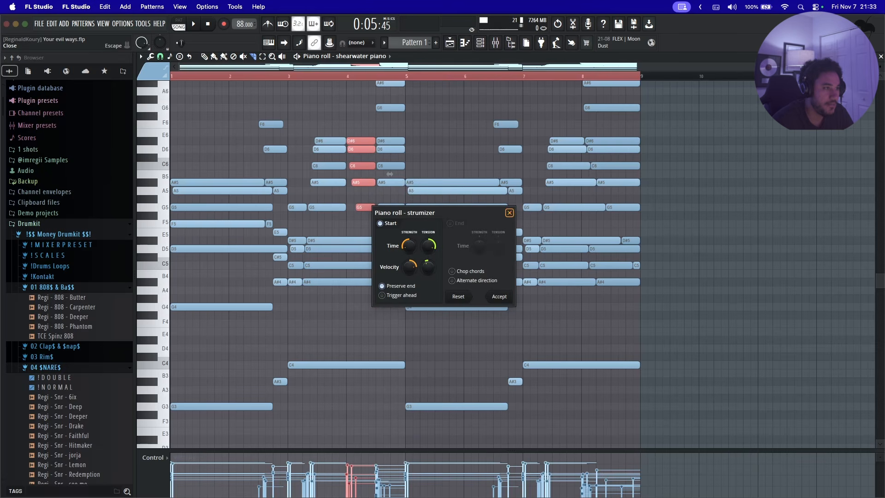
left_click(509, 212)
scroll(467, 159, "up", 1)
key("ctrl+z")
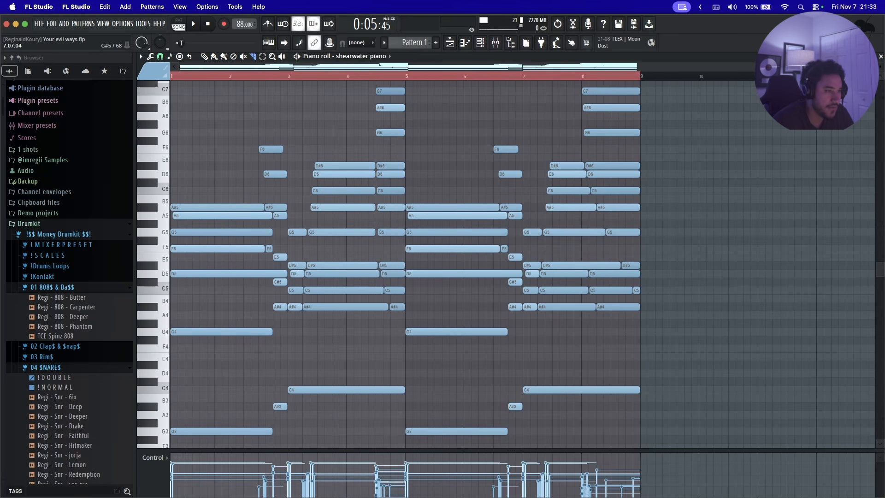
Step: Play back the piano melody and review the Scheps 73 and Abbey Road J37 Tape effects on its mixer track
scroll(691, 235, "down", 1)
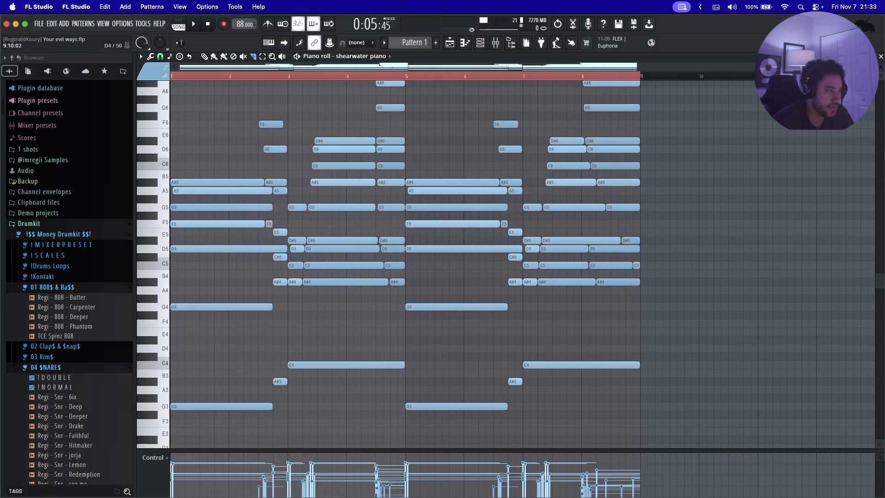
key("space")
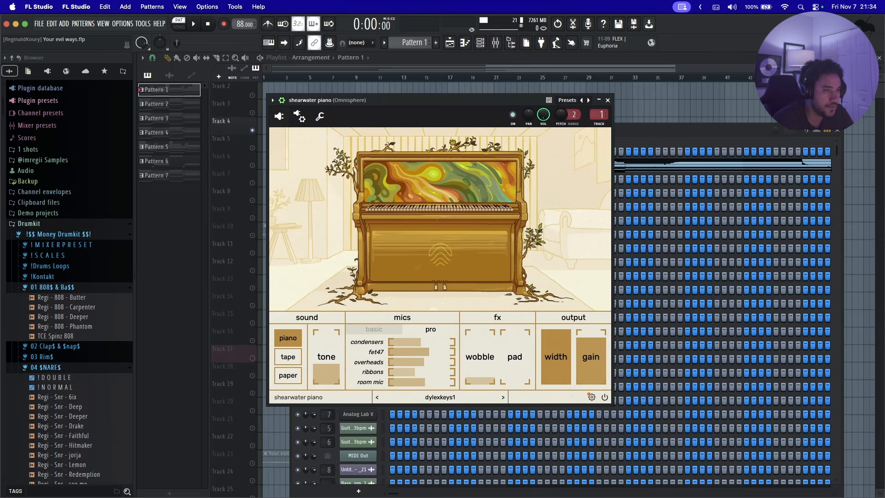
key("F9")
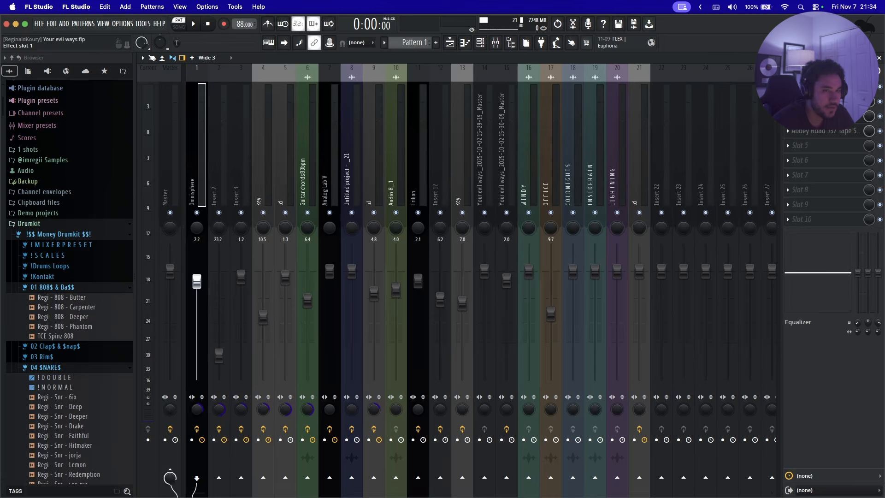
left_click(825, 87)
left_click(825, 87)
left_click(825, 101)
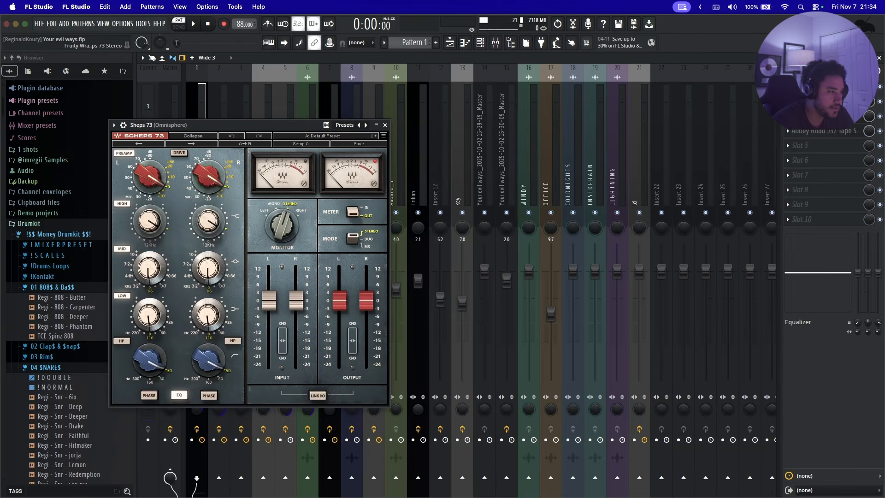
left_click(825, 116)
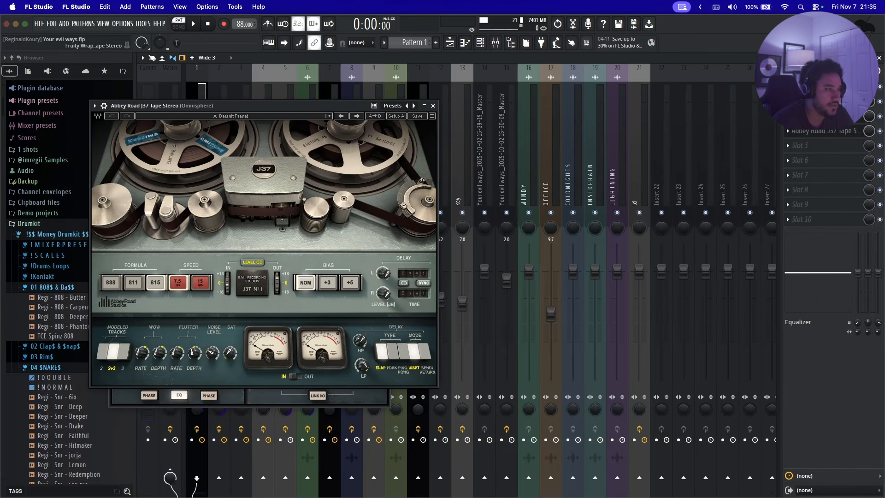
Step: Inspect the Opus instrument used in Pattern 2 and play back its notes
key("F7")
key("F6")
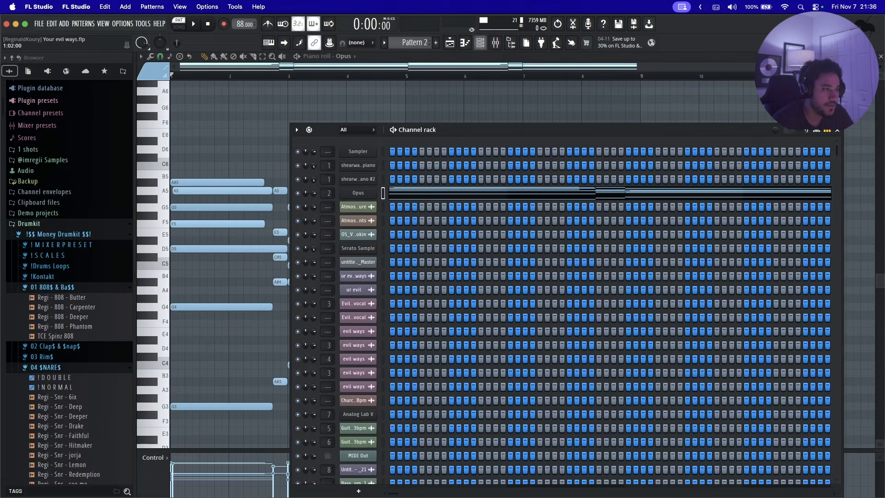
left_click(358, 193)
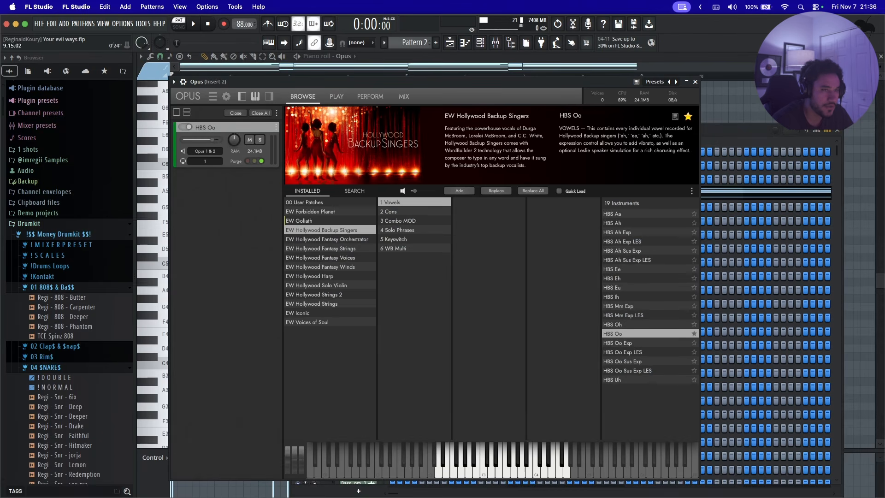
key("F7")
key("space")
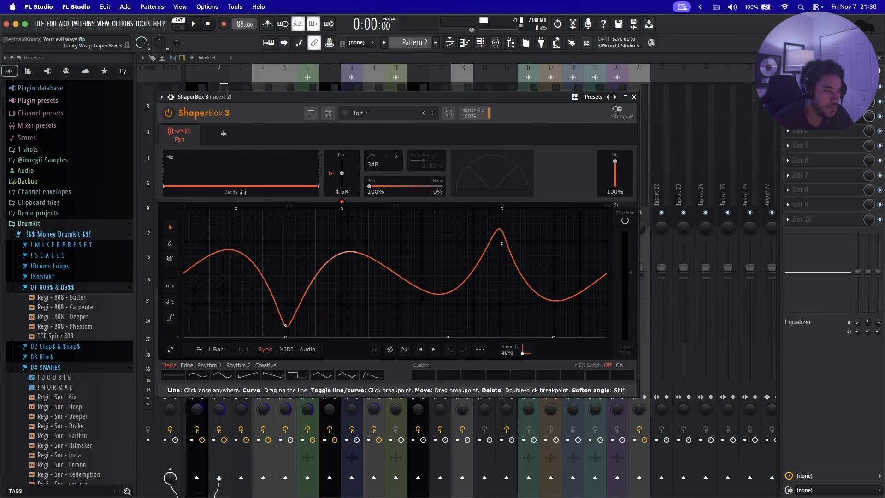
Step: Review the Rev PLATE-140 reverb and the effect in the second slot of Insert 2
left_click(811, 115)
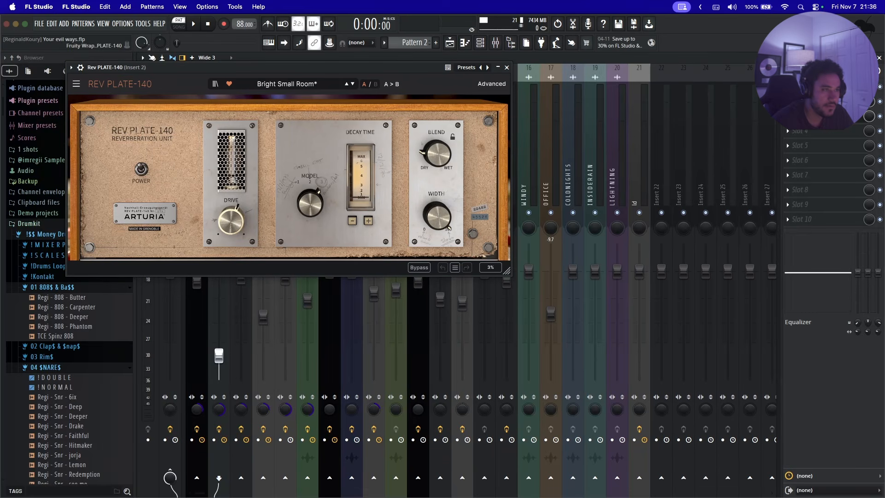
left_click(506, 67)
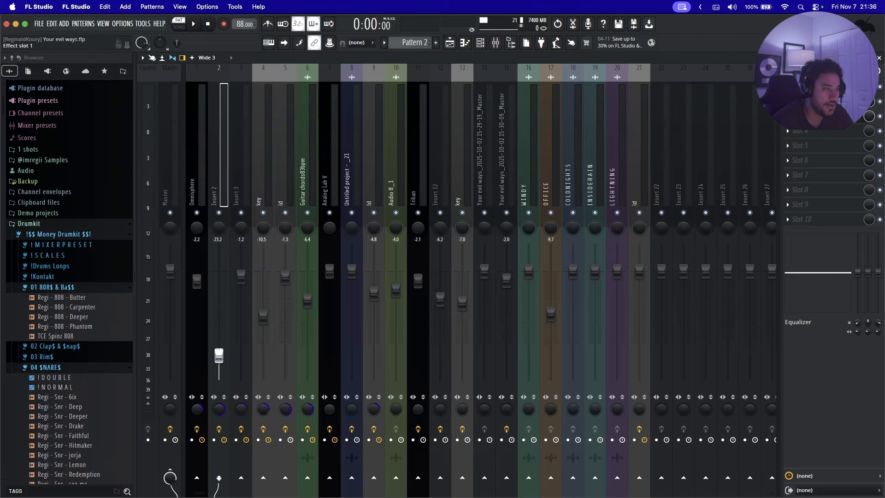
left_click(820, 102)
left_click(646, 143)
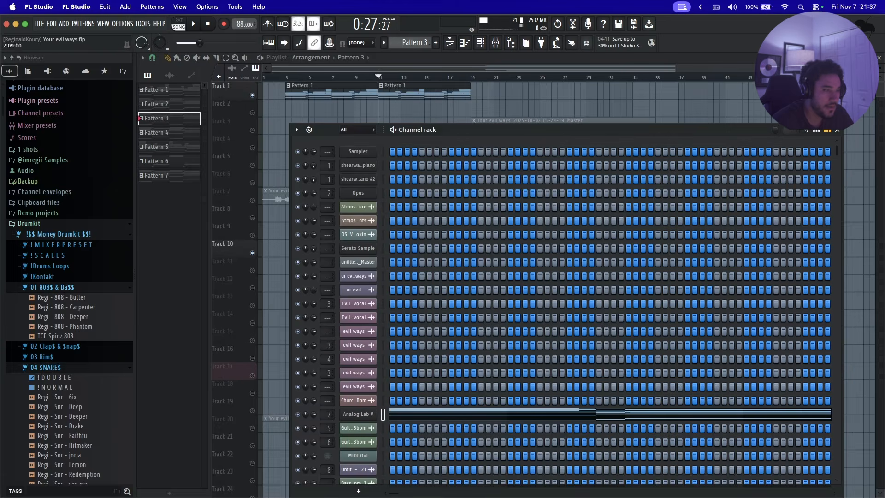
Step: Unmute Track 11 and listen to Pattern 3 and the Churchill down 93 Bpm clip in the arrangement
left_click(729, 101)
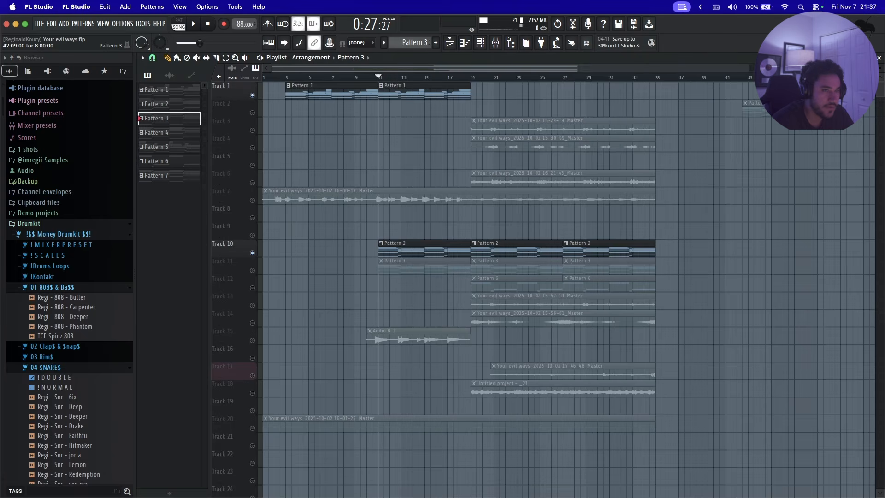
key("F6")
left_click(252, 270)
key("space")
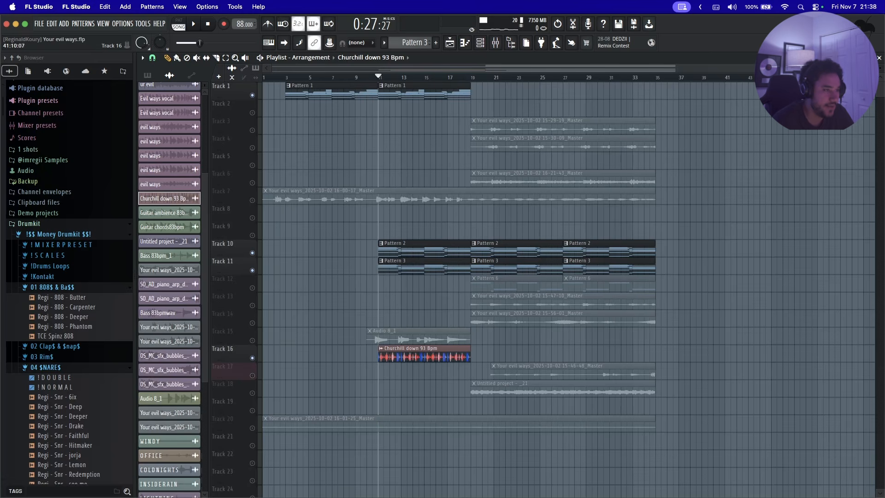
key("space")
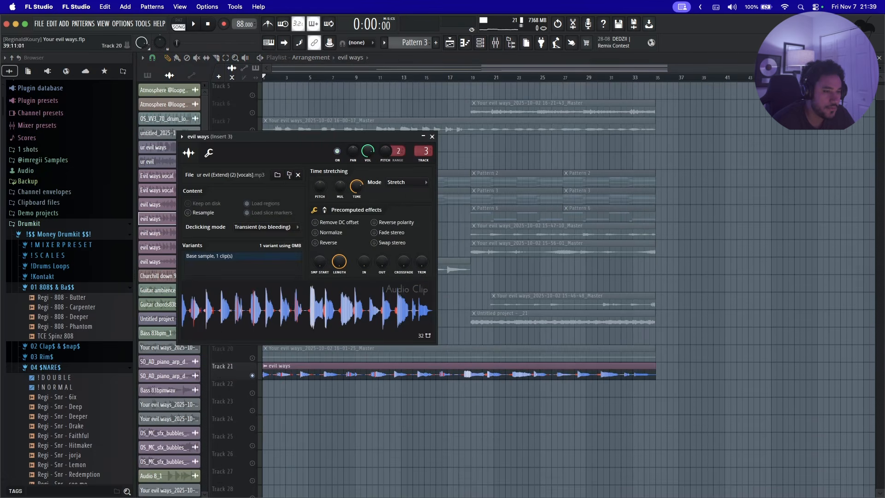
Step: Play the evil ways vocal clip on Track 21 and shorten it with the time-stretch multiplier in its settings
left_click(431, 137)
key("space")
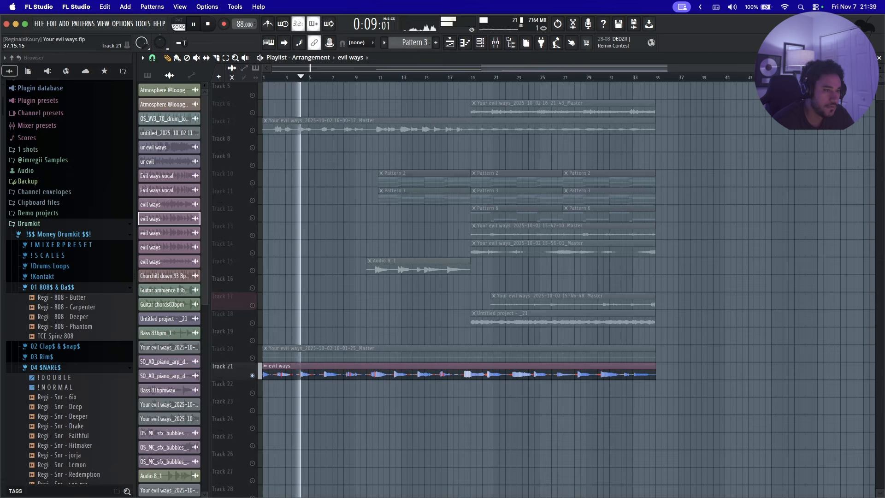
key("space")
double_click(369, 367)
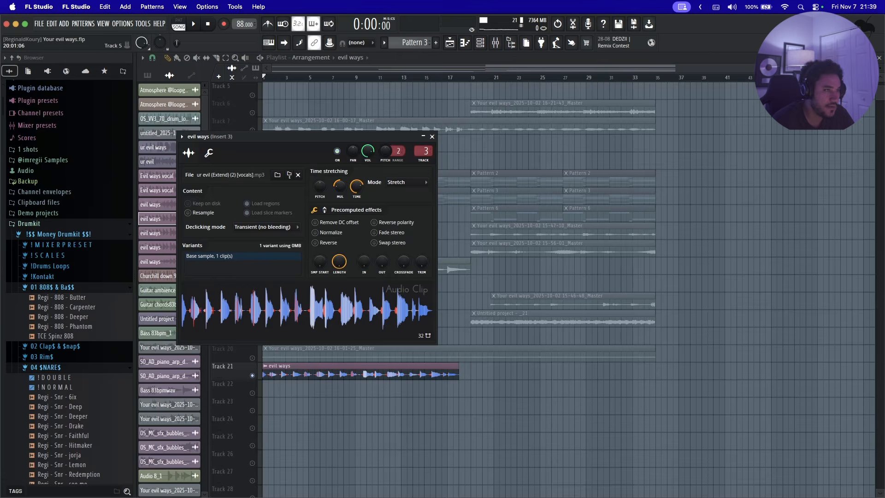
Step: Review the Insert 3 effects, including the Rev PLATE-140 reverb, and play back the shortened evil ways clip
key("F9")
left_click(813, 86)
left_click(814, 87)
left_click(814, 101)
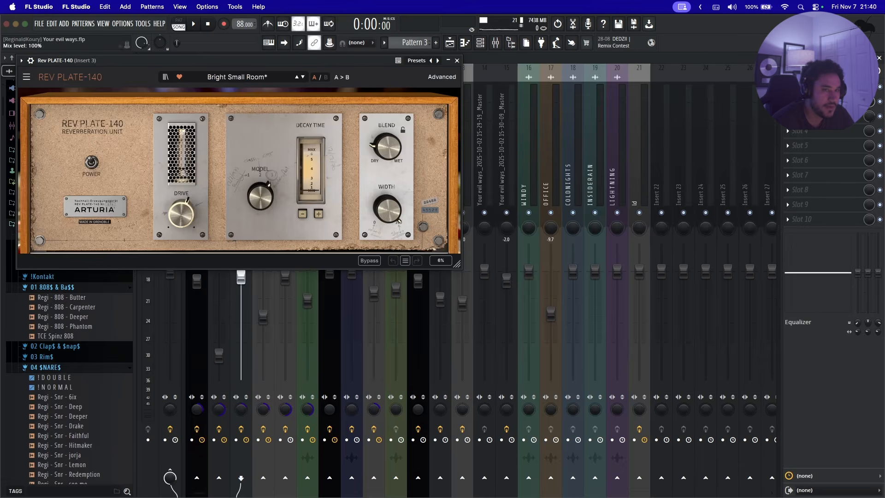
left_click(880, 57)
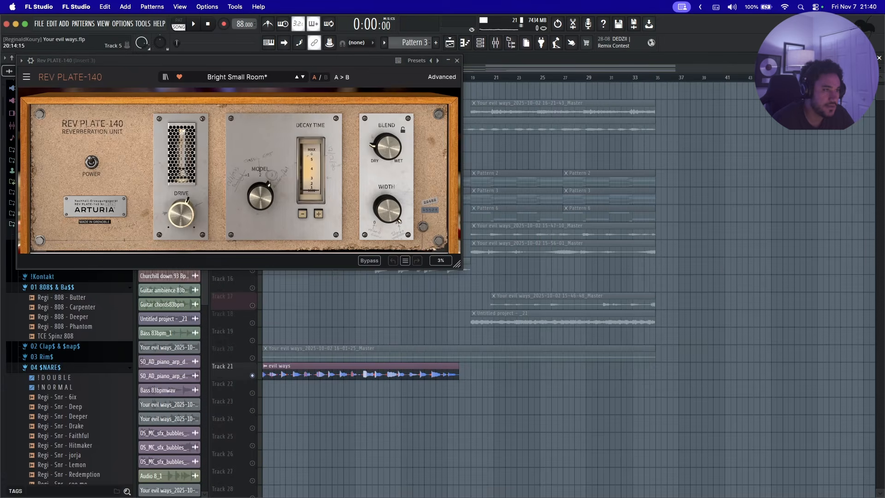
left_click(457, 61)
key("space")
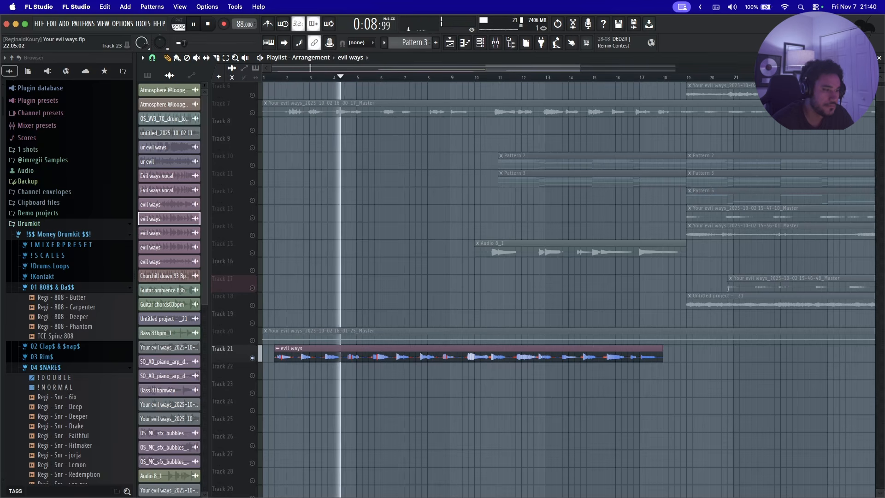
key("space")
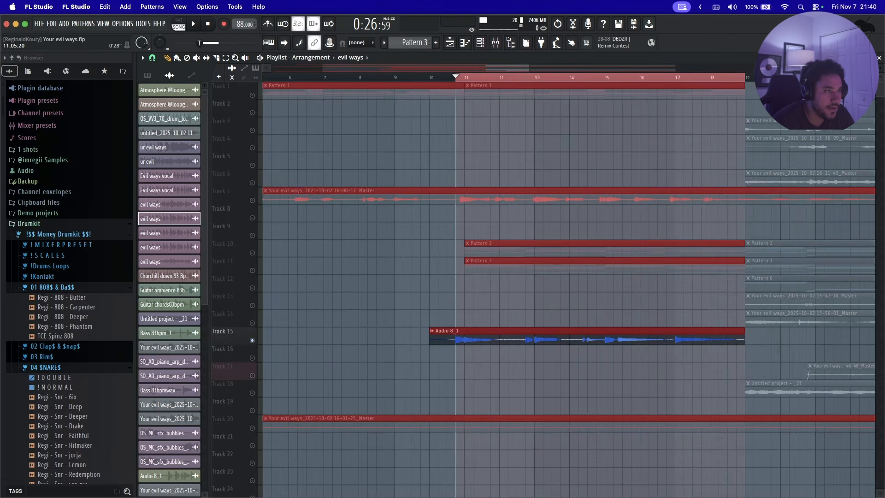
Step: Play back the Audio 8_1 clip on Track 15 together with Pattern 1 over the selected bars
scroll(475, 77, "up", 1)
scroll(475, 77, "down", 5)
key("space")
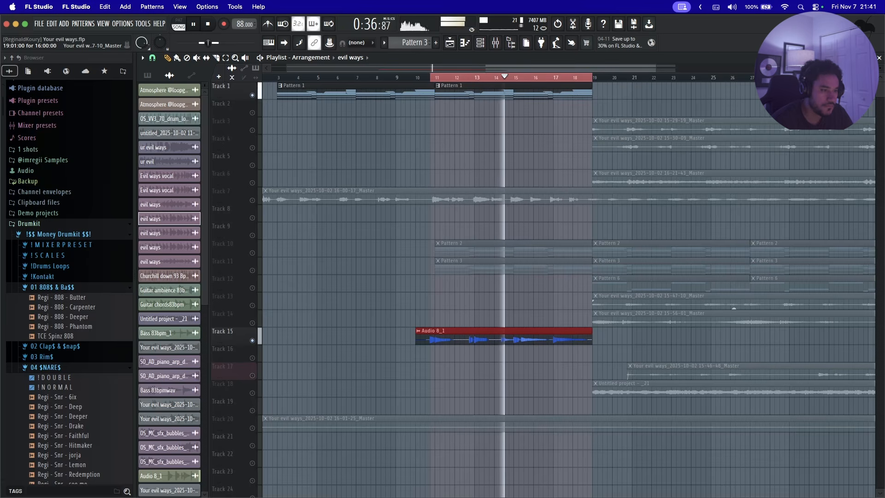
right_click(734, 308)
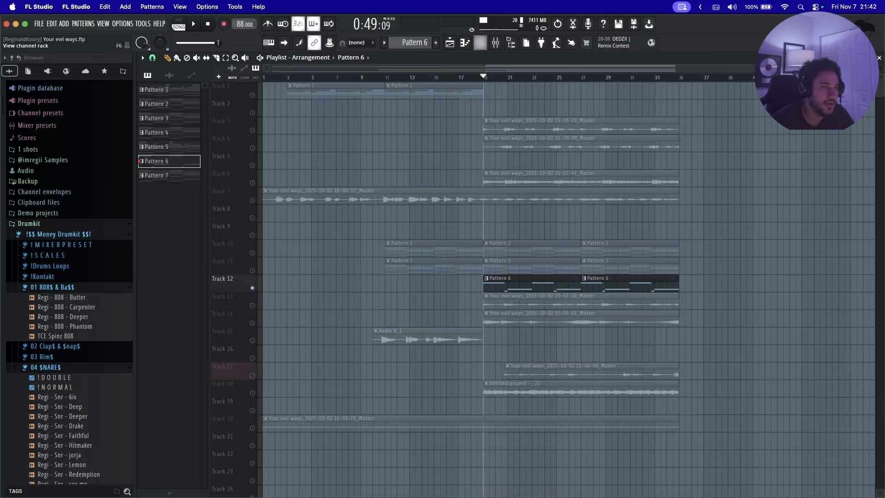
Step: Inspect the patches loaded in the two Trilian bass channels used by Pattern 6
left_click(480, 43)
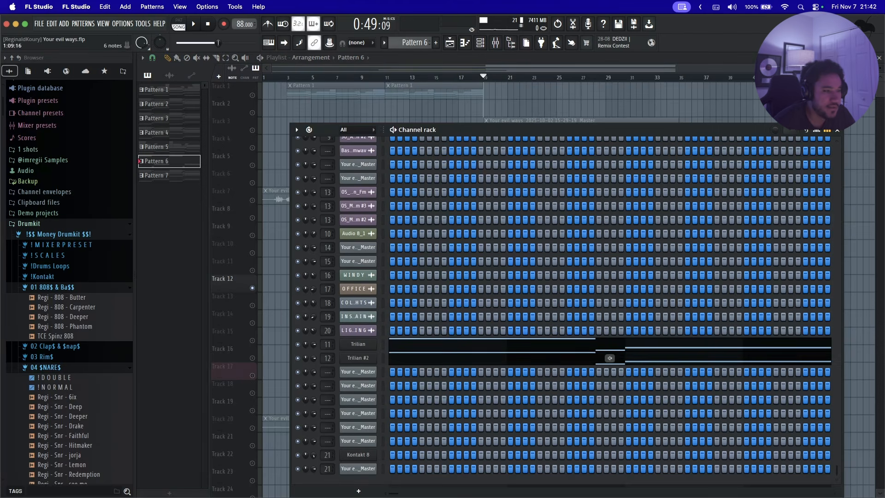
left_click(358, 343)
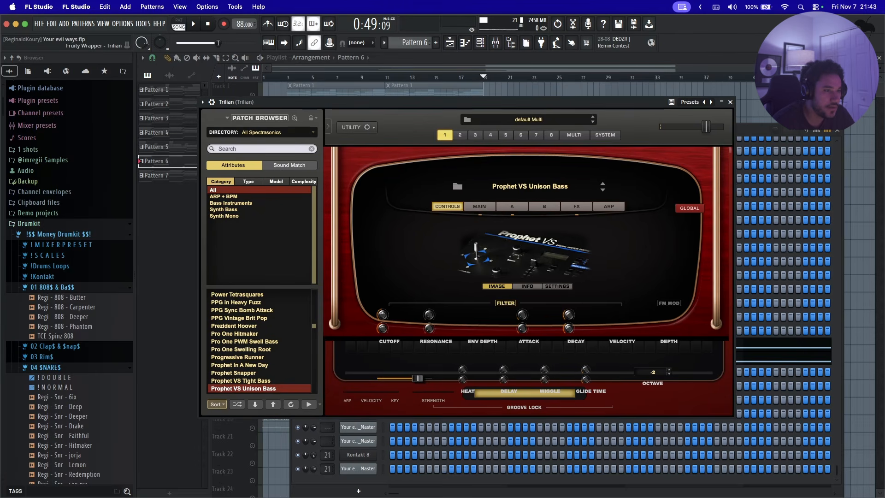
left_click(730, 102)
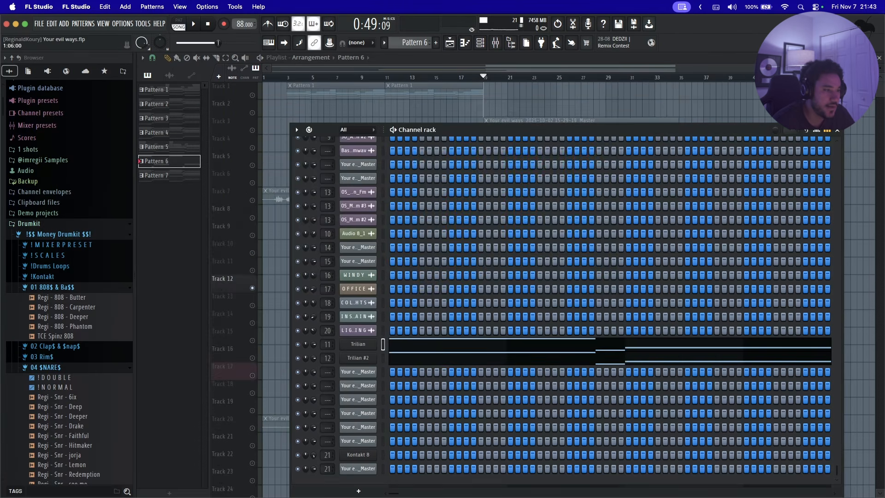
left_click(358, 358)
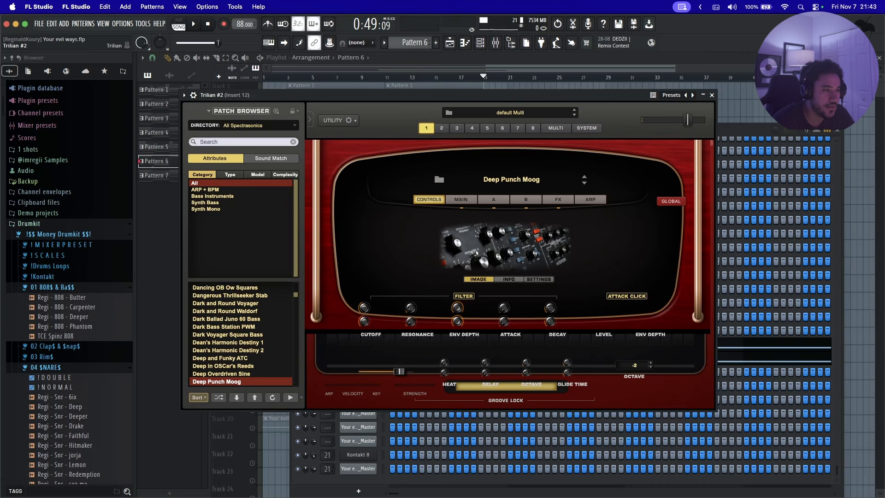
left_click(712, 95)
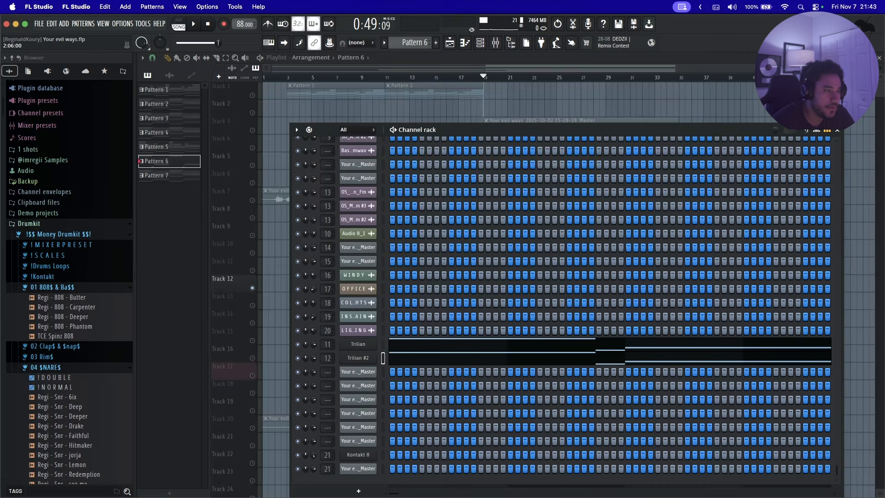
Step: Review the high-cut Pro-Q 3 equalizer on Insert 12 and play back the Pattern 6 bass on Track 12
left_click(495, 43)
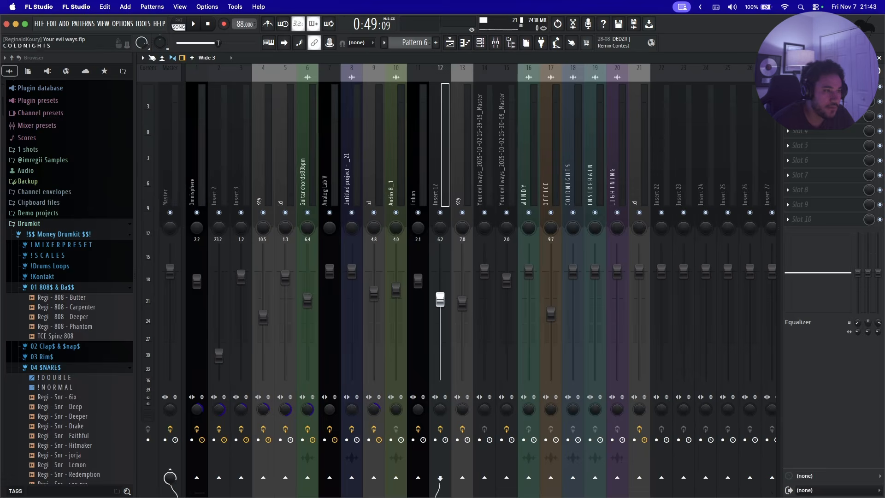
left_click(811, 87)
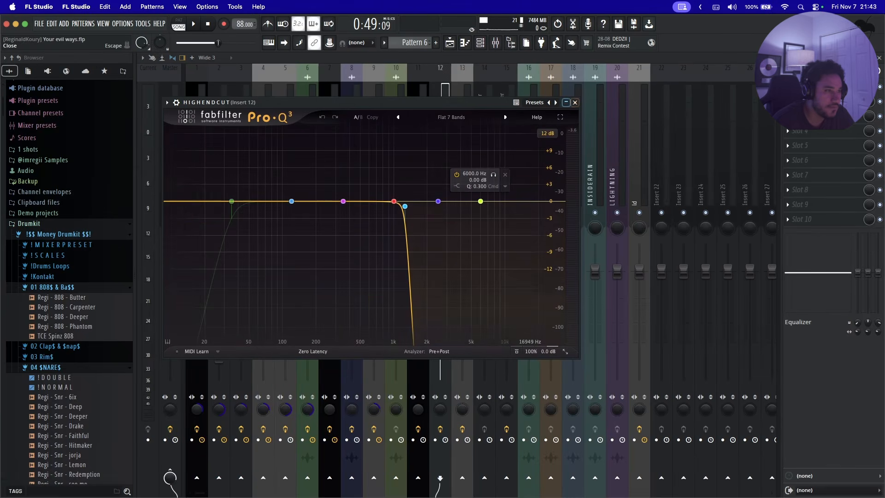
left_click(575, 102)
key("F5")
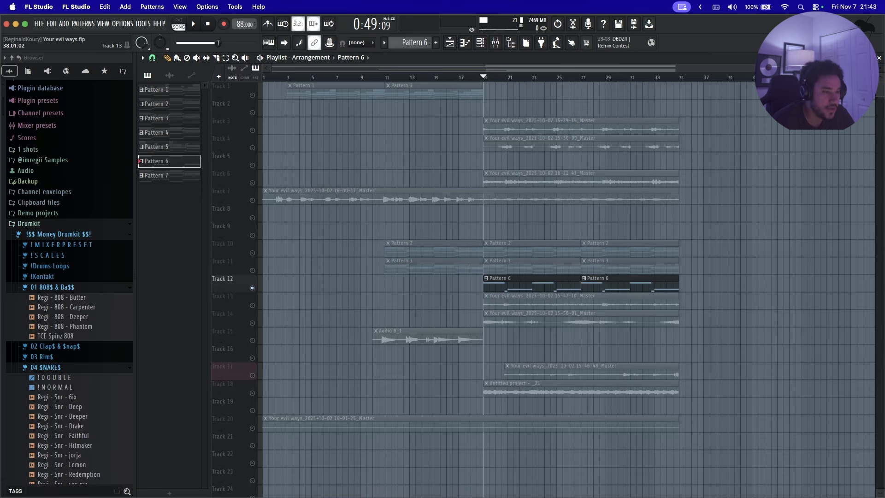
key("space")
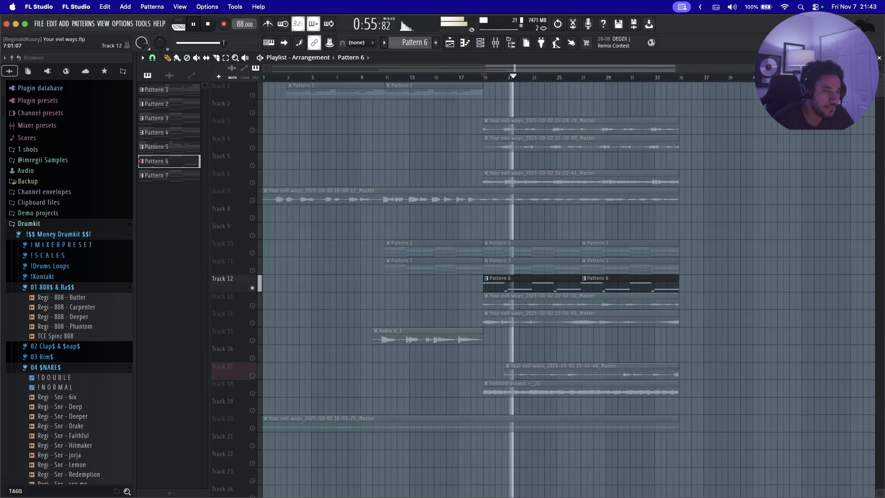
Step: Enable Tracks 10 and 11 and play back Patterns 2 and 3 together with the Pattern 6 bass
left_click(252, 252)
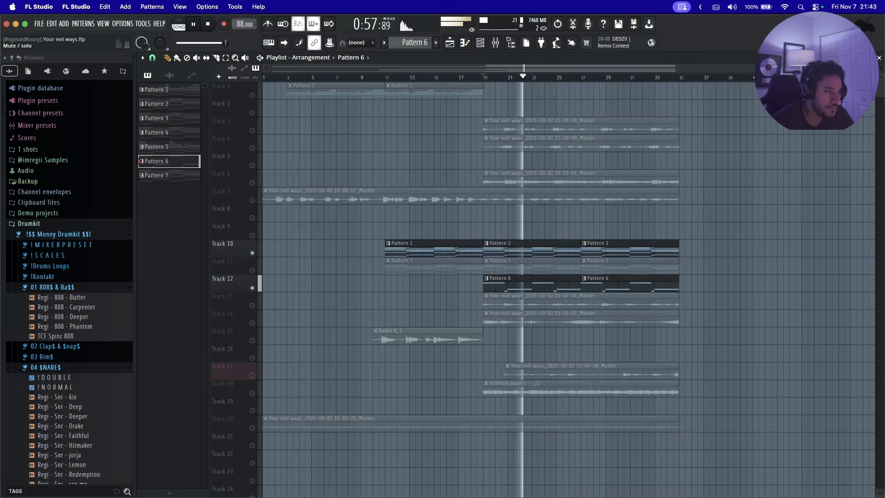
left_click(252, 270)
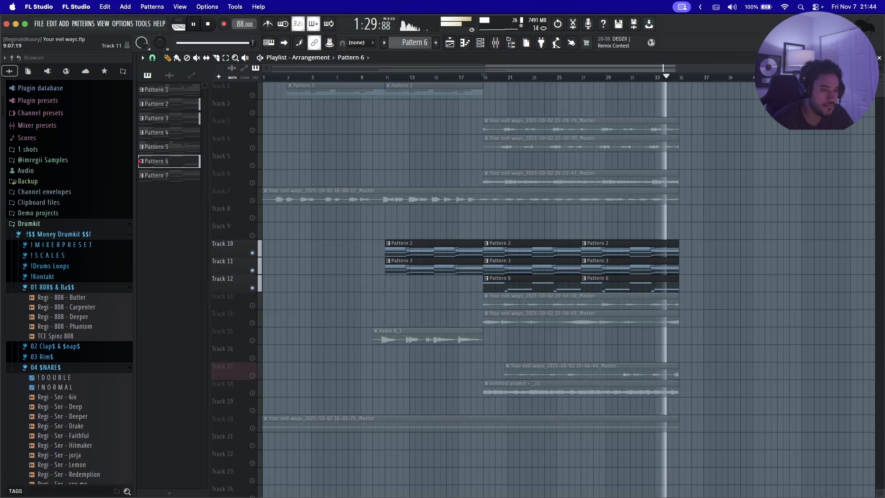
key("space")
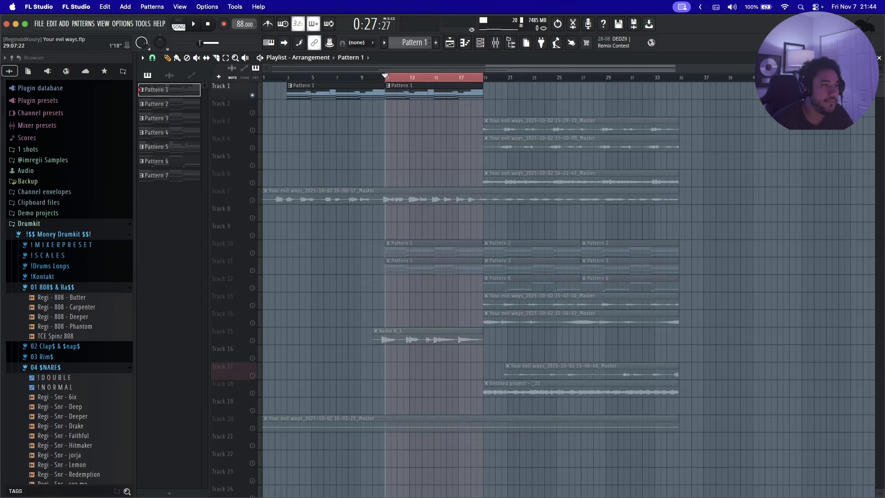
Step: Transpose all shearwater piano notes in Pattern 1 up one octave
left_click(480, 42)
key("F7")
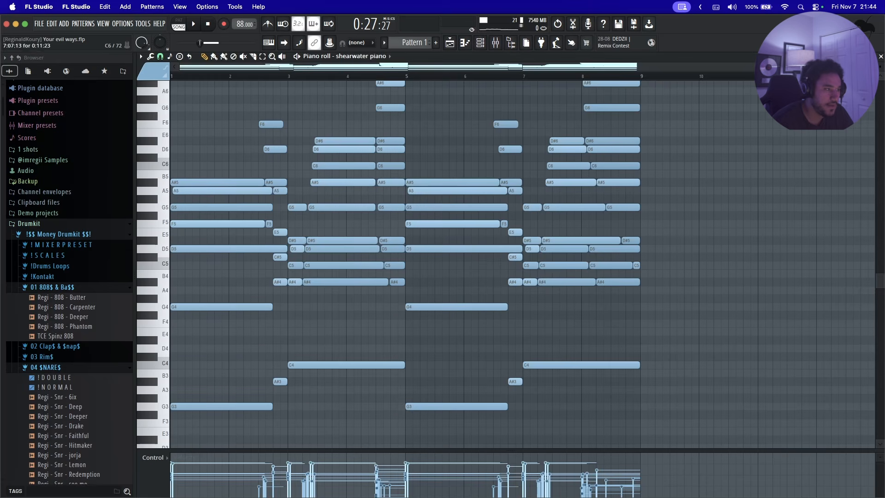
scroll(567, 168, "up", 3)
scroll(507, 254, "up", 3)
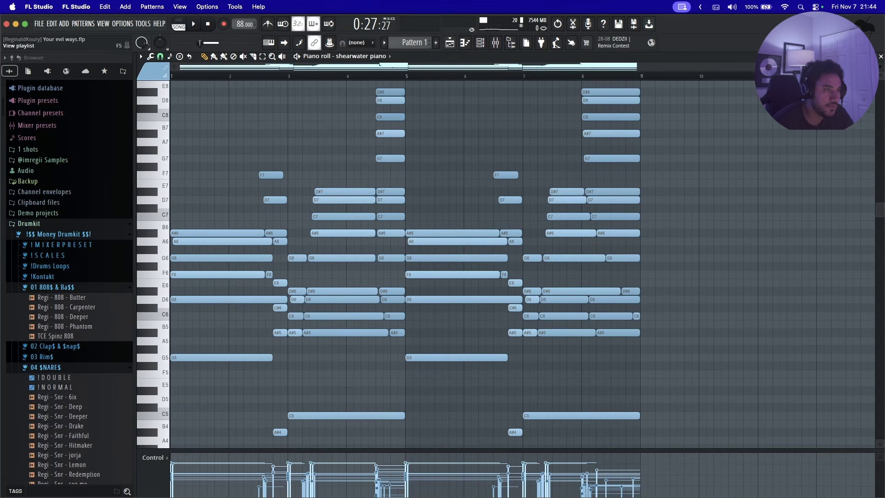
Step: Arm the Master mixer track for disk recording
left_click(450, 42)
left_click(495, 42)
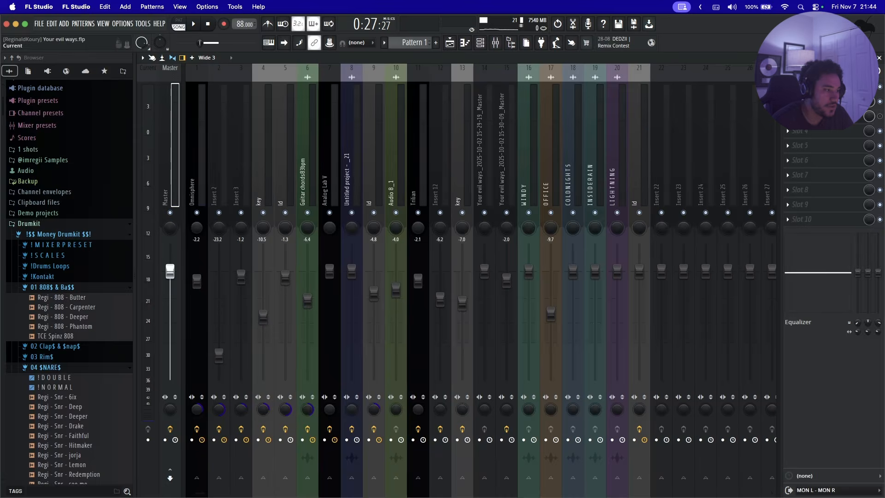
left_click(165, 440)
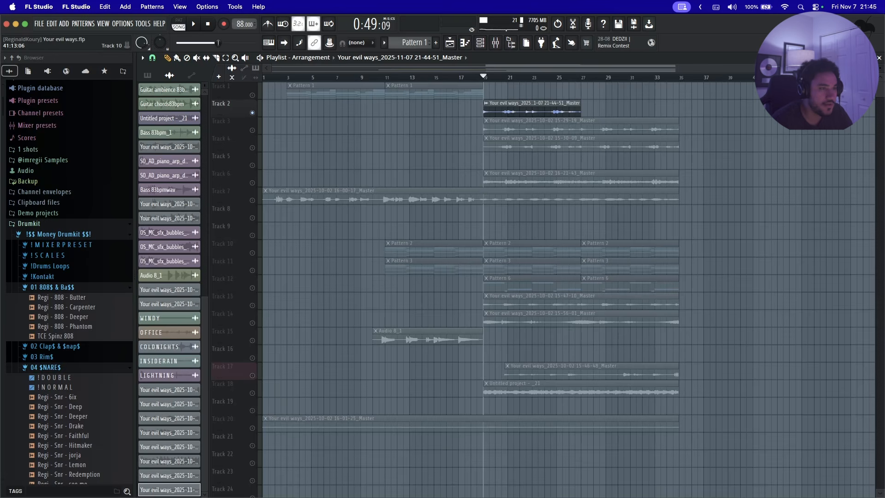
key("space")
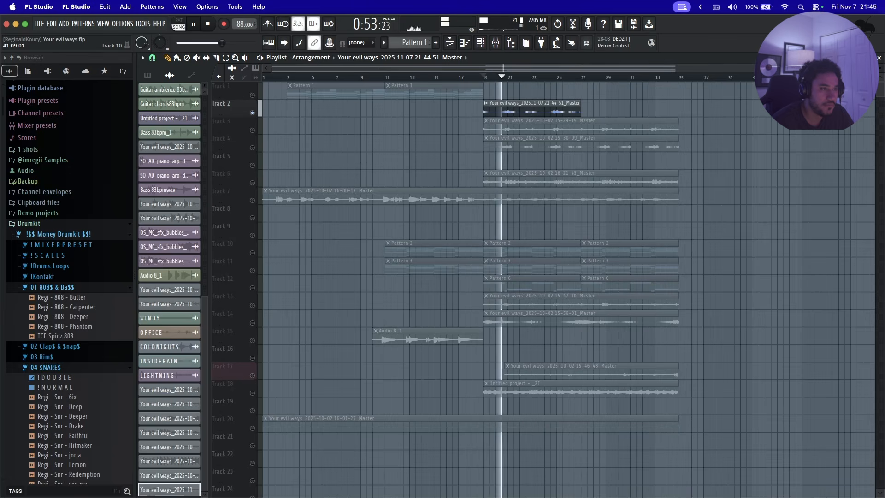
key("space")
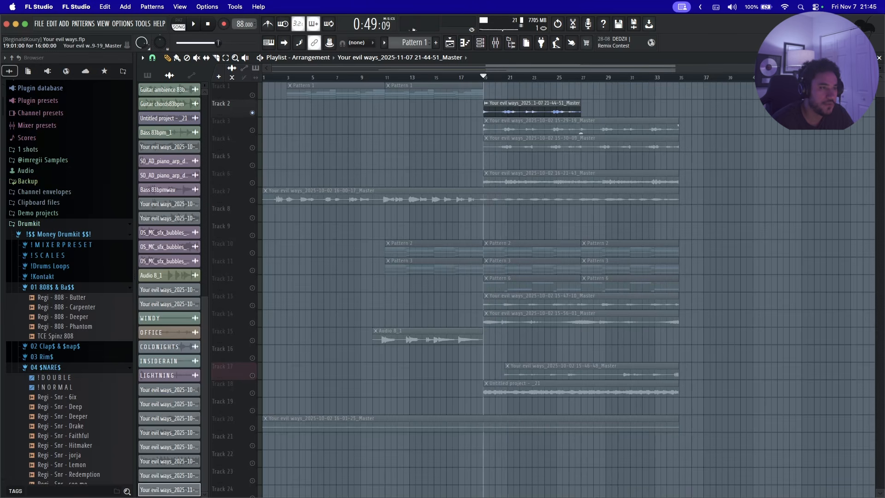
double_click(530, 107)
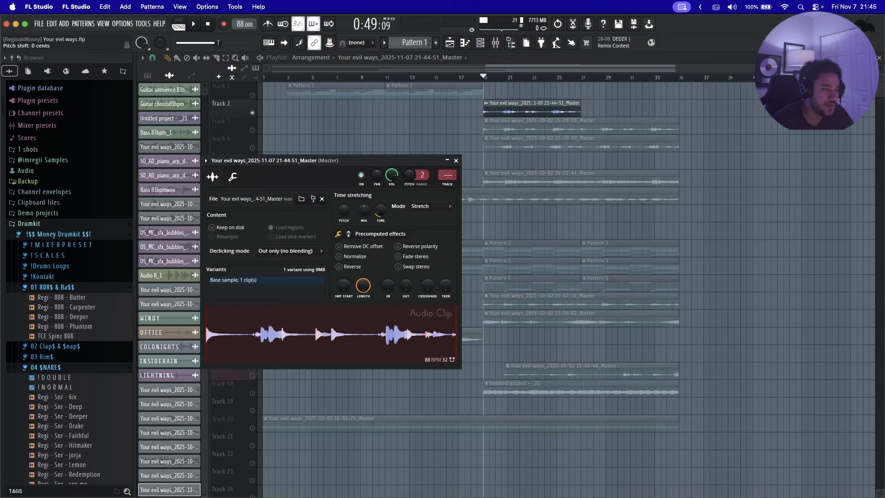
key("Escape")
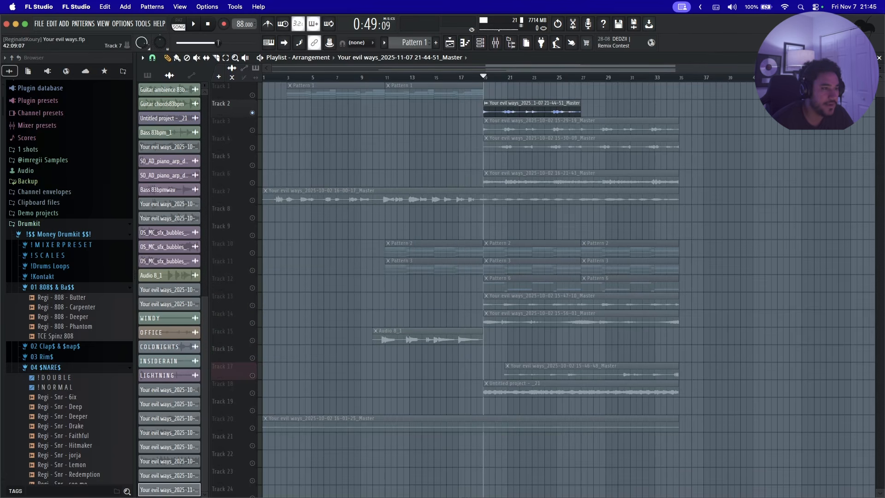
key("super+z")
left_click_drag(550, 169, 632, 135)
key("super+d")
key("space")
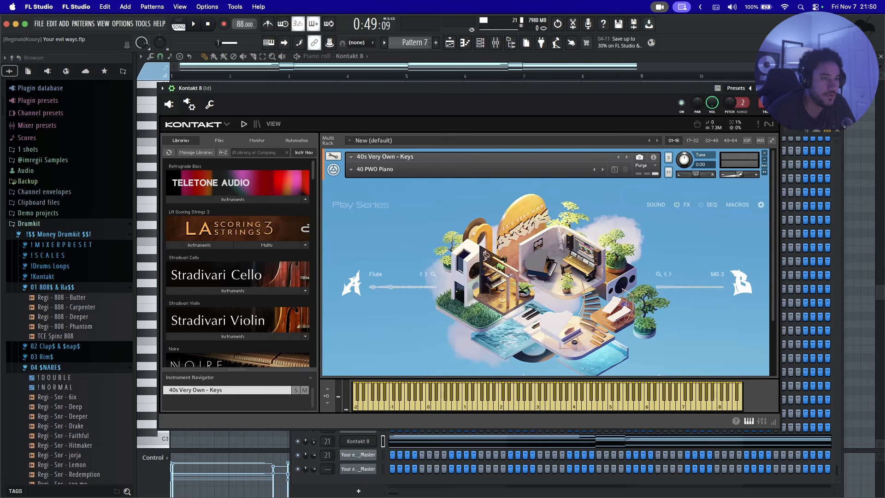
Step: Review the effects on mixer Insert 21, including the Guitar Rig 7 Flair flanger and the effect in slot 2
key("F9")
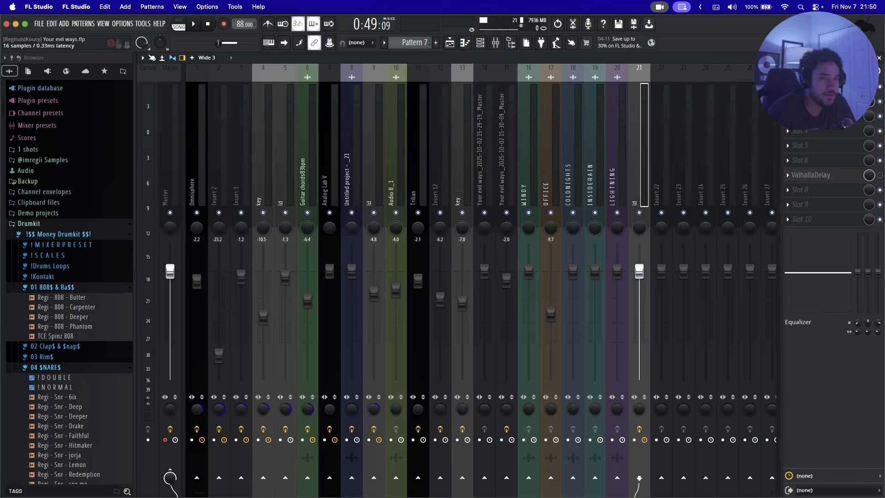
left_click(814, 86)
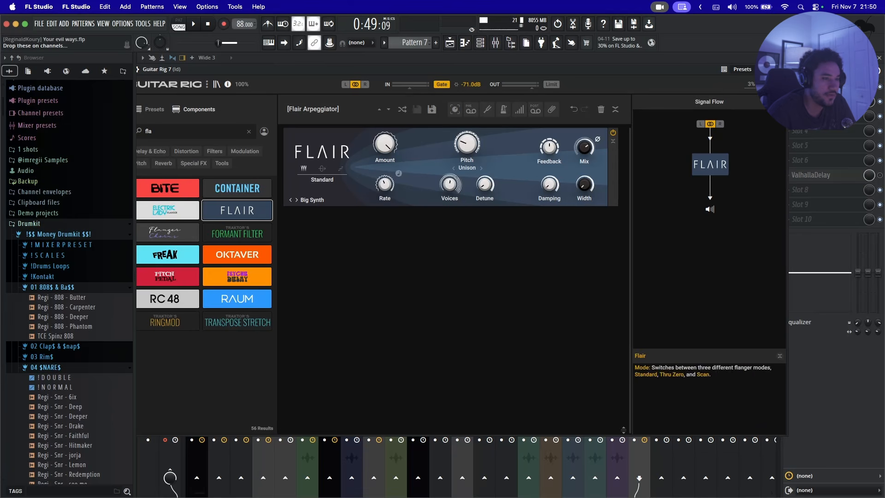
left_click(815, 87)
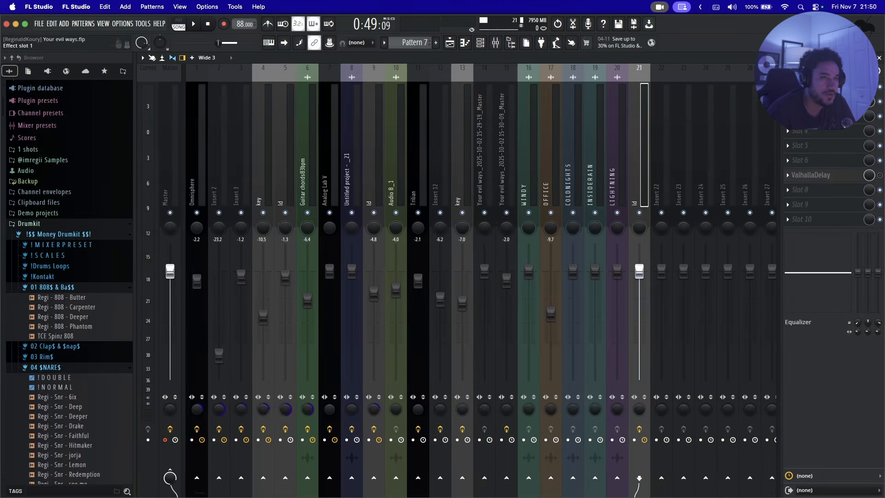
left_click(815, 101)
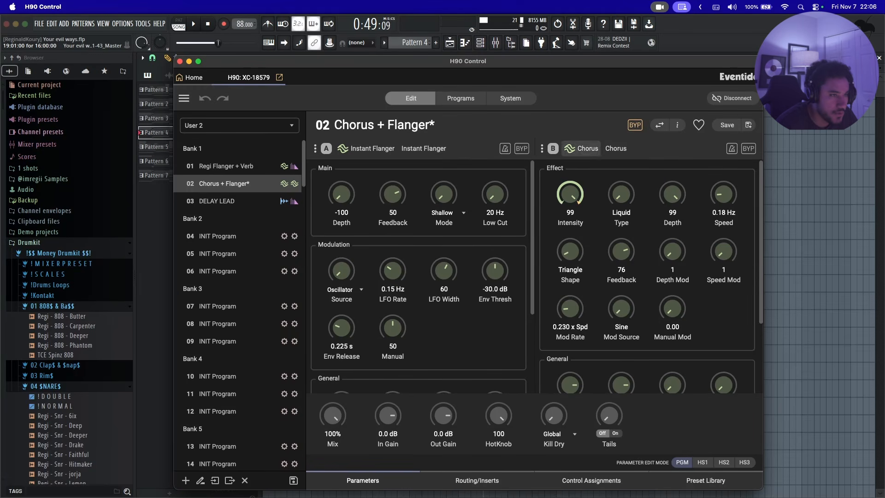
Step: Switch from H90 Control back to FL Studio and play back the clips on Tracks 6 and 18 together
key("super+Tab")
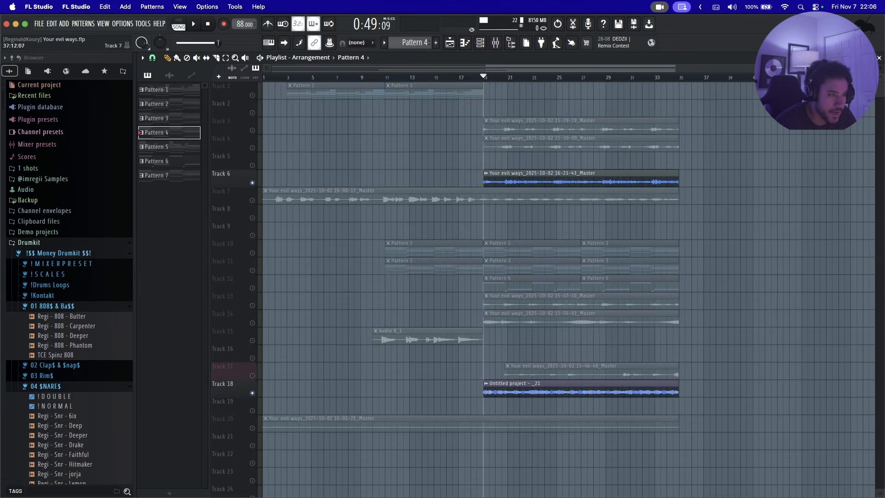
key("space")
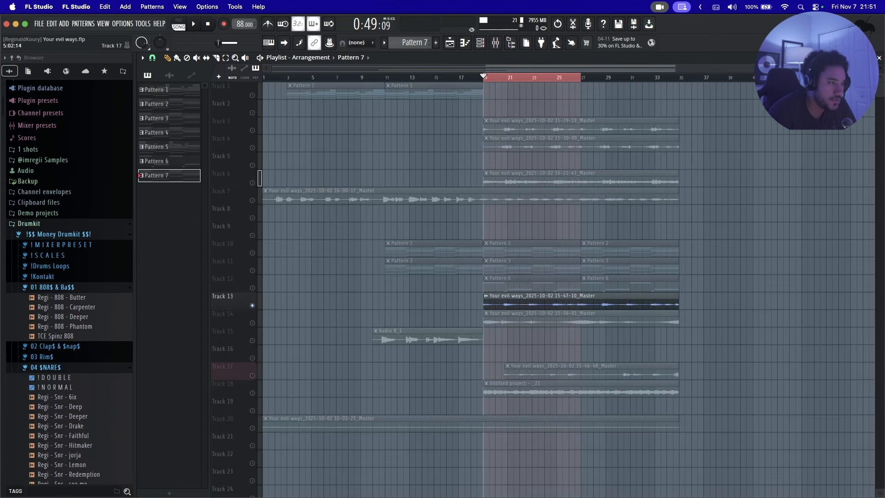
Step: Enable Track 17, inspect the Track 13 clip's audio settings, and play back both tracks together
left_click(580, 371)
double_click(585, 297)
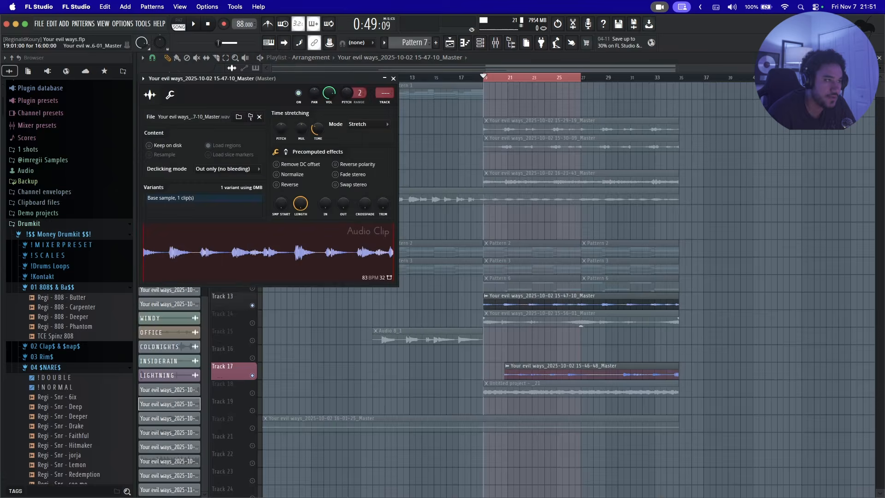
left_click(760, 318)
right_click(761, 319)
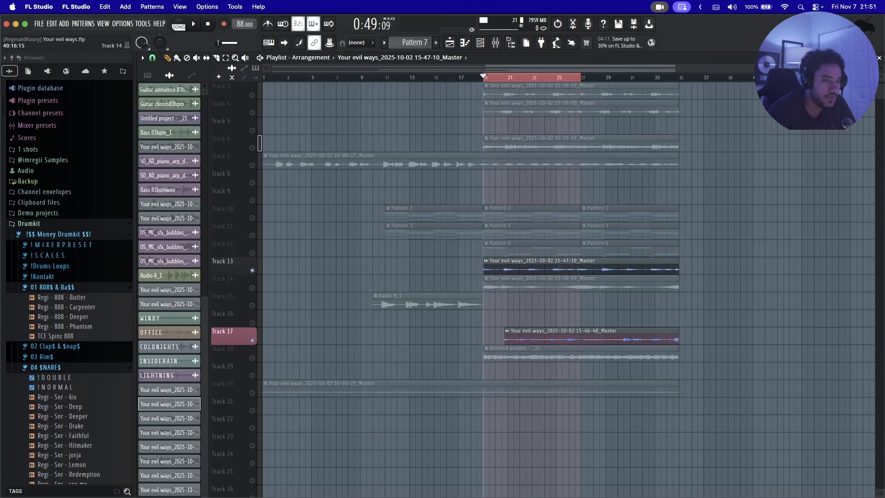
key("space")
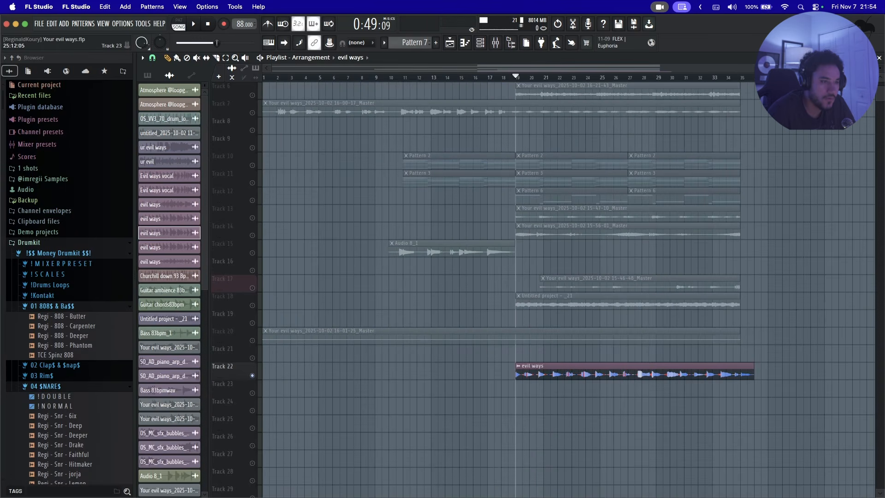
Step: Try lengthening the evil ways vocal clip on Track 22 by changing its time stretching
double_click(635, 374)
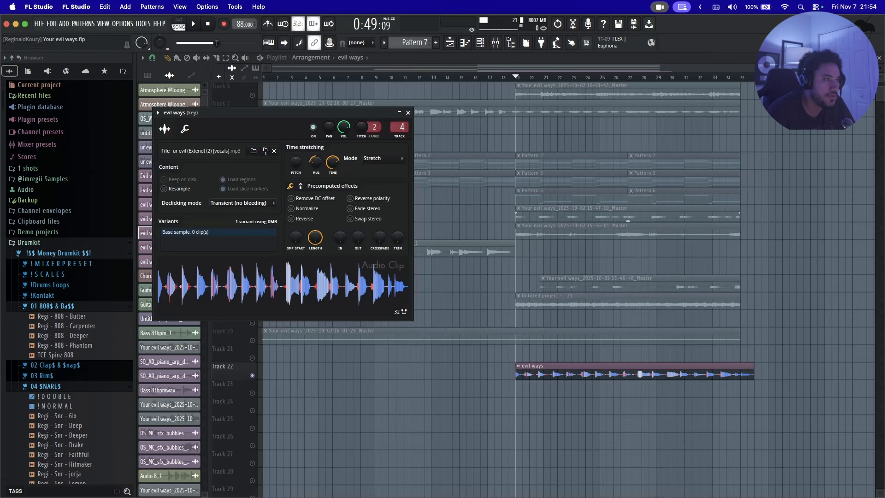
left_click_drag(333, 162, 333, 156)
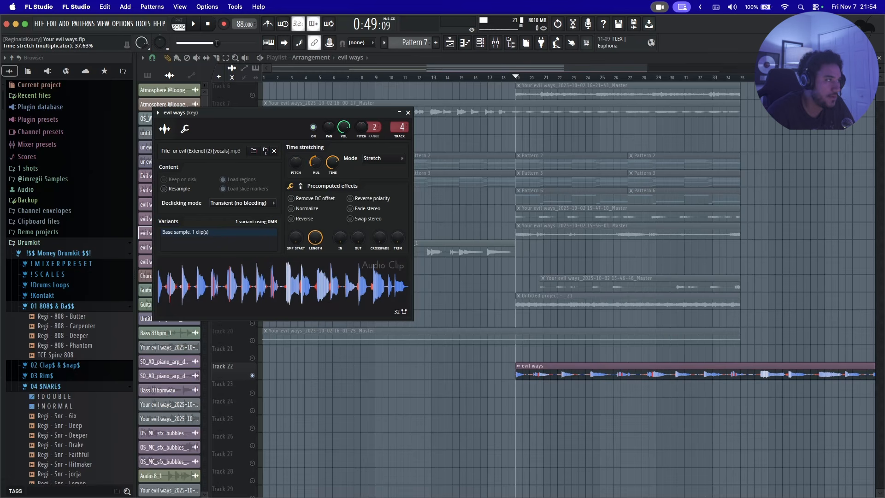
Step: Review the Insert 4 vocal effects, including ShaperBox 3 Pan, Fruity Fast Dist, ValhallaDelay and Fruity Parametric EQ 2
key("F9")
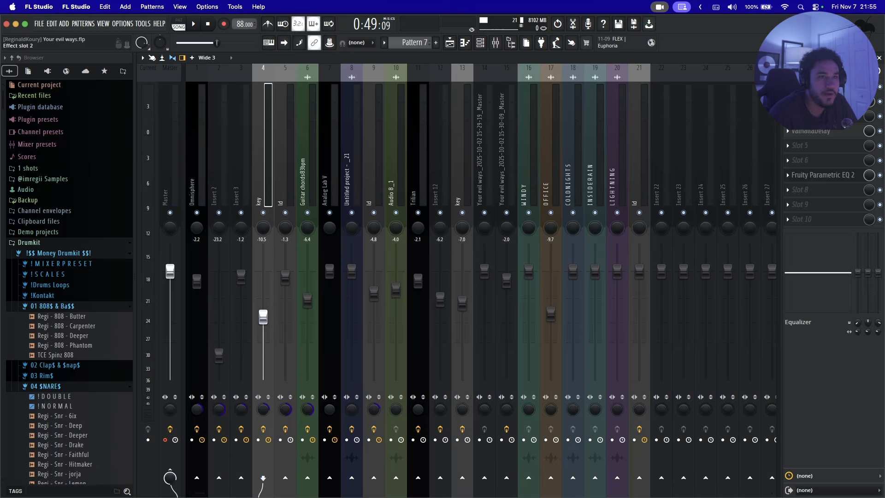
left_click(812, 101)
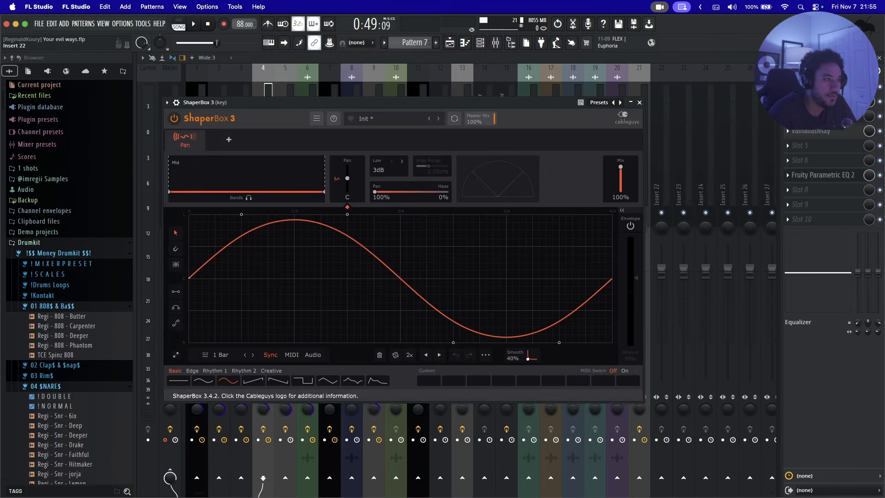
left_click(811, 101)
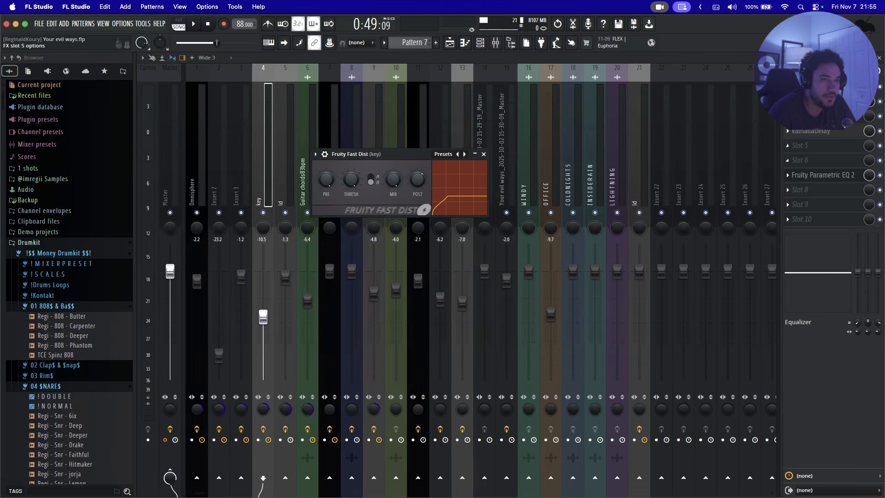
left_click(811, 130)
key("Escape")
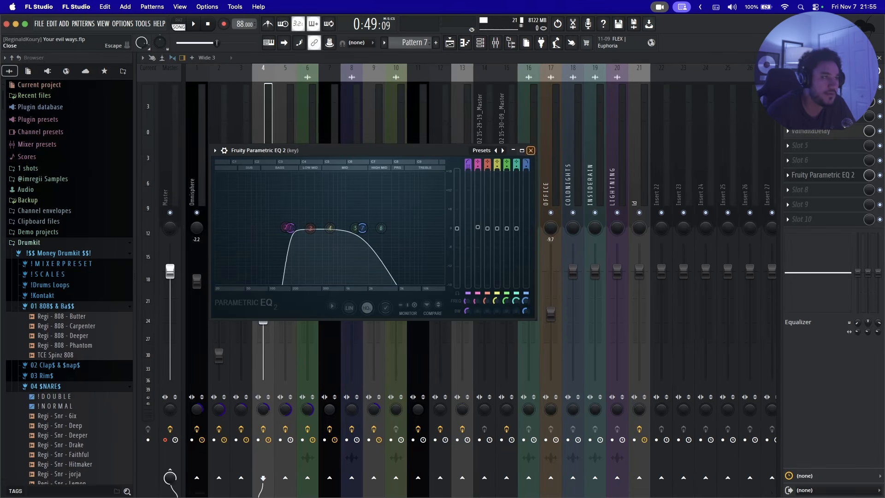
left_click(530, 150)
Step: Play back the evil ways vocal clip on Track 22 while checking its mixer level, and delete the clip from the playlist
left_click(449, 42)
key("space")
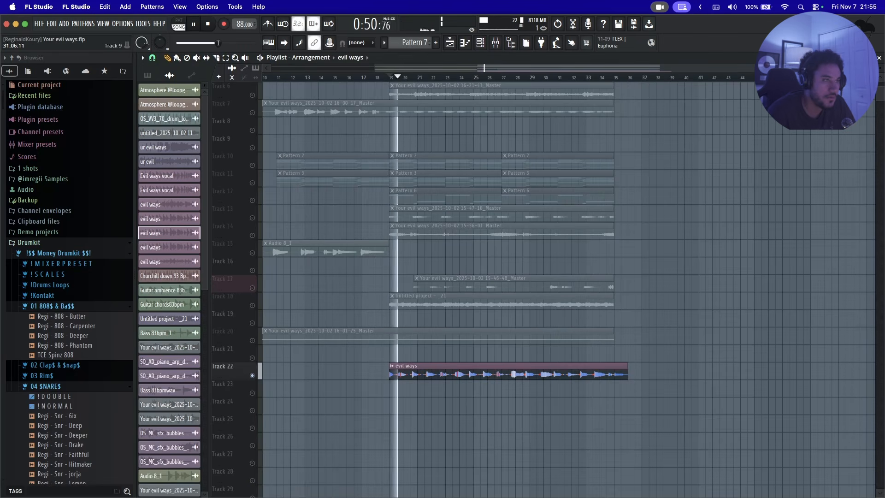
key("F9")
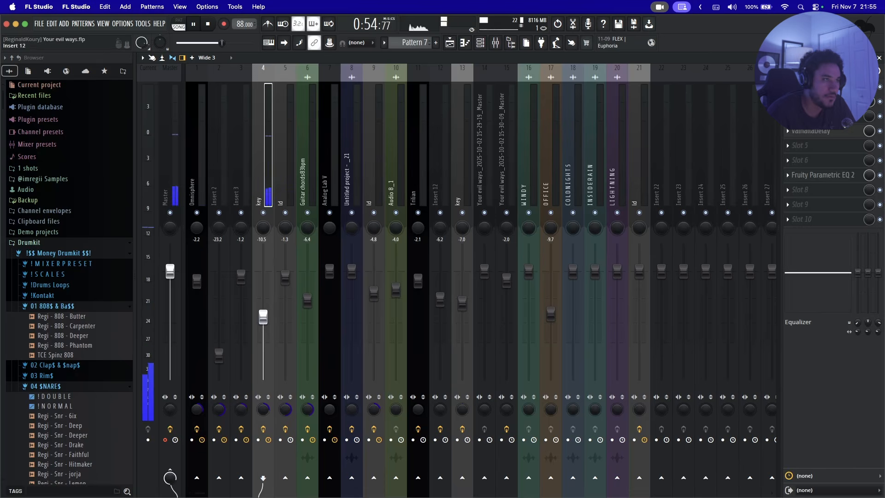
key("F5")
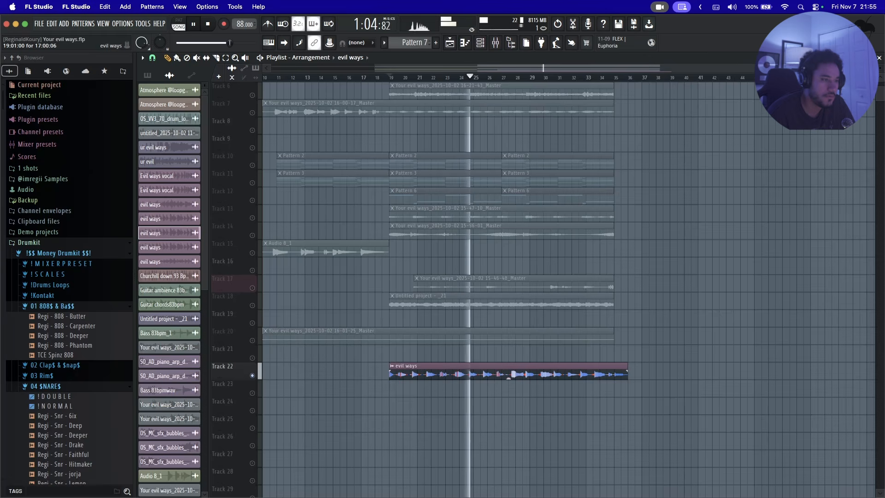
key("space")
right_click(508, 378)
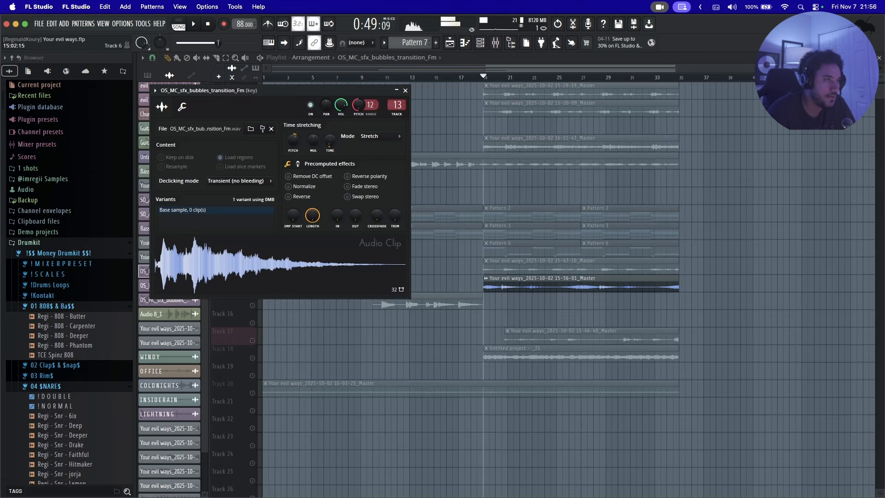
Step: Check mixer Insert 13 for the OS_MC_sfx_bubbles_transition_Fm sample and inspect that sample's audio clip settings
key("F9")
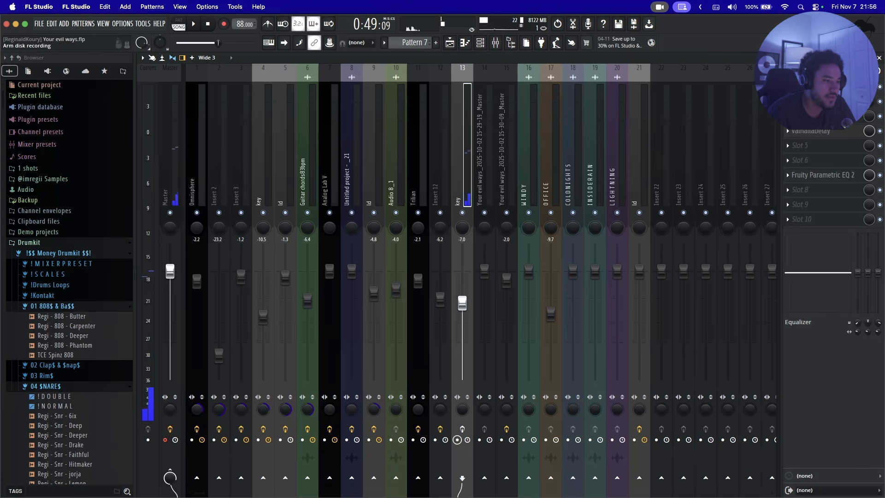
left_click(449, 42)
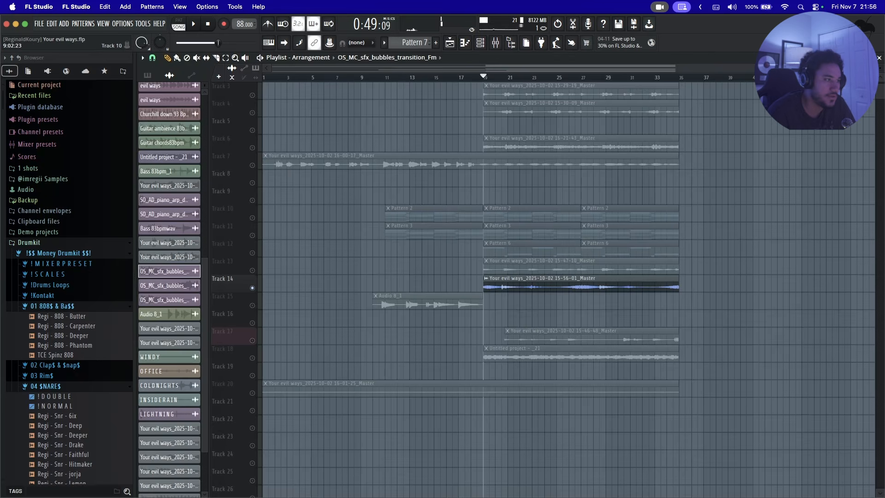
double_click(169, 271)
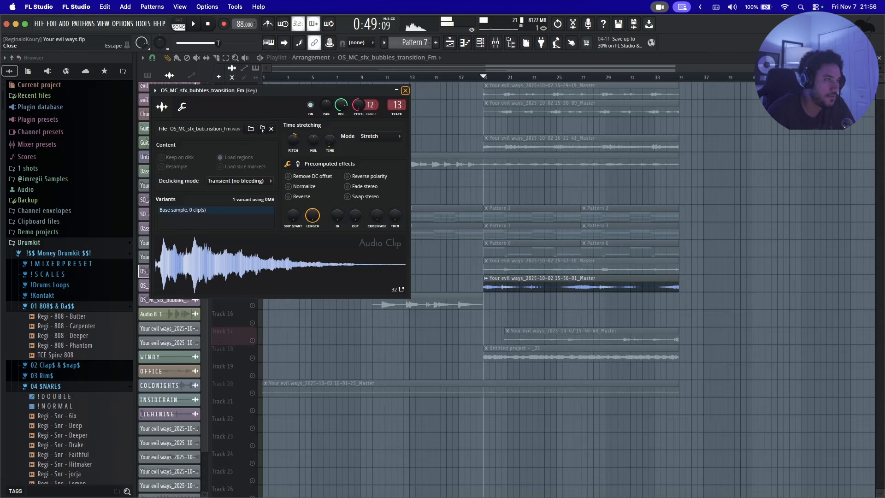
left_click(405, 90)
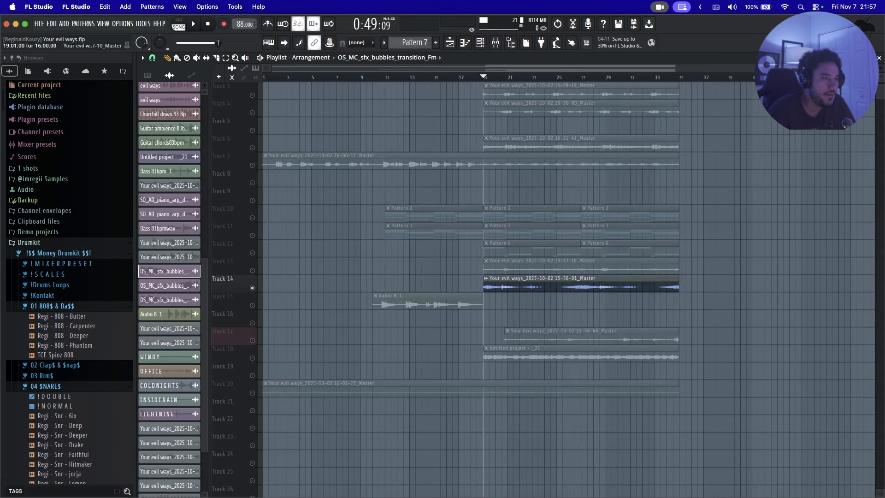
Step: Enable Track 6 and play back its 16-21-43 Master clip together with the 15-56-01 clip on Track 14
scroll(544, 286, "up", 2)
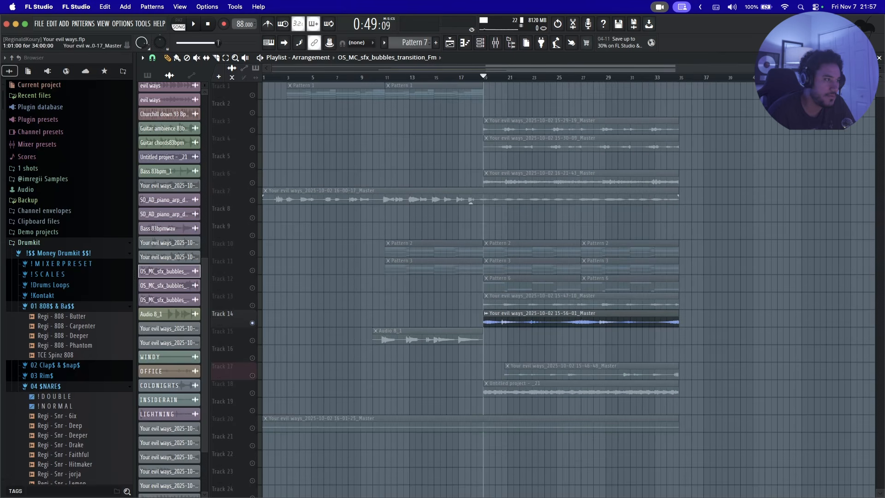
left_click(252, 182)
key("space")
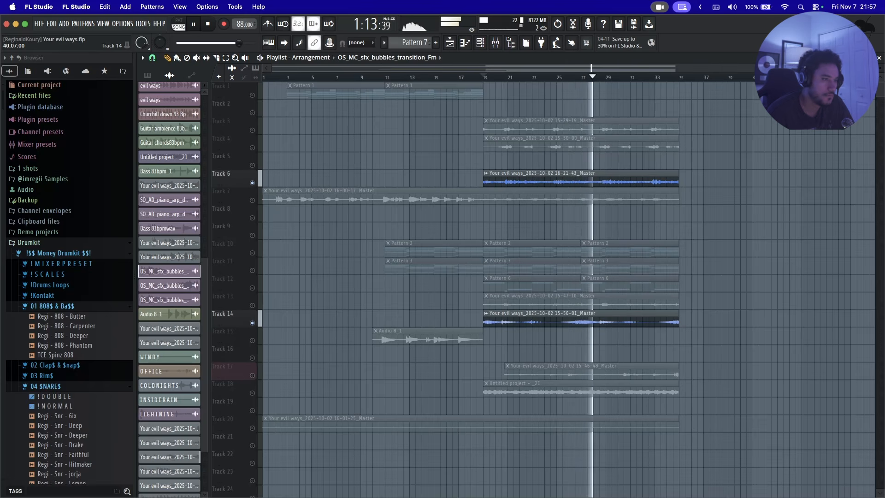
key("space")
Step: Inspect the SoundShifter Pitch Stereo settings in the Master track's first effect slot
key("F9")
left_click(170, 138)
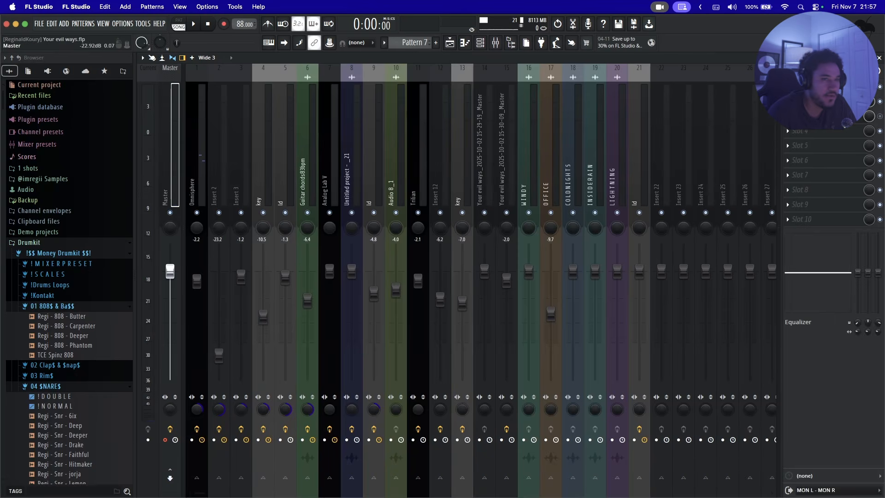
left_click(812, 86)
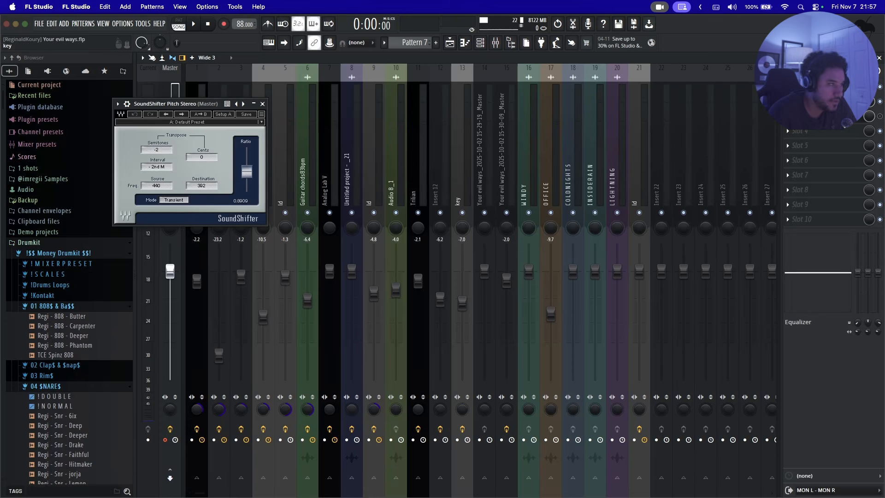